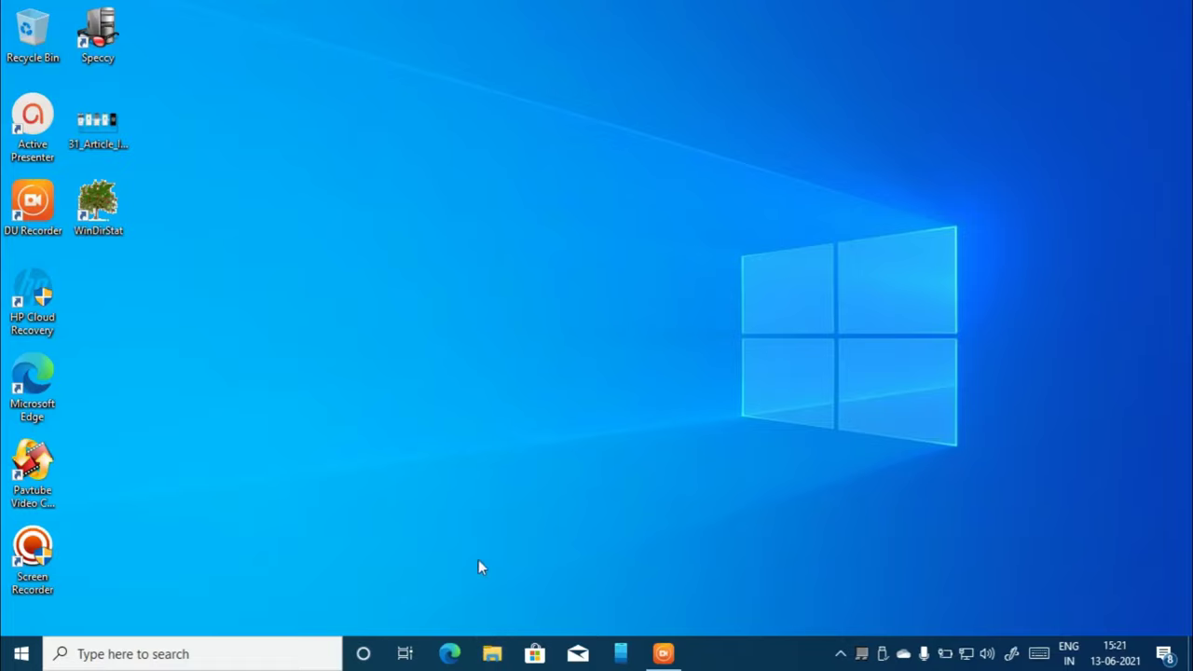
Open Microsoft Edge, search the web for "ninite" and open the ninite.com website
left_click(451, 654)
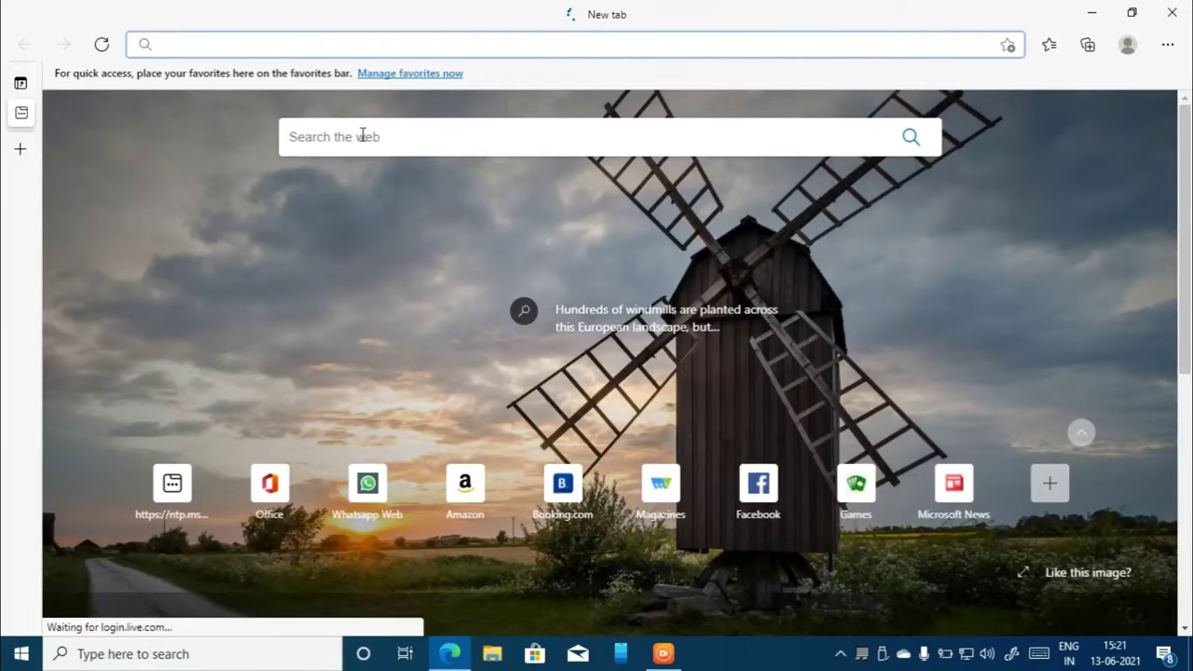
left_click(363, 136)
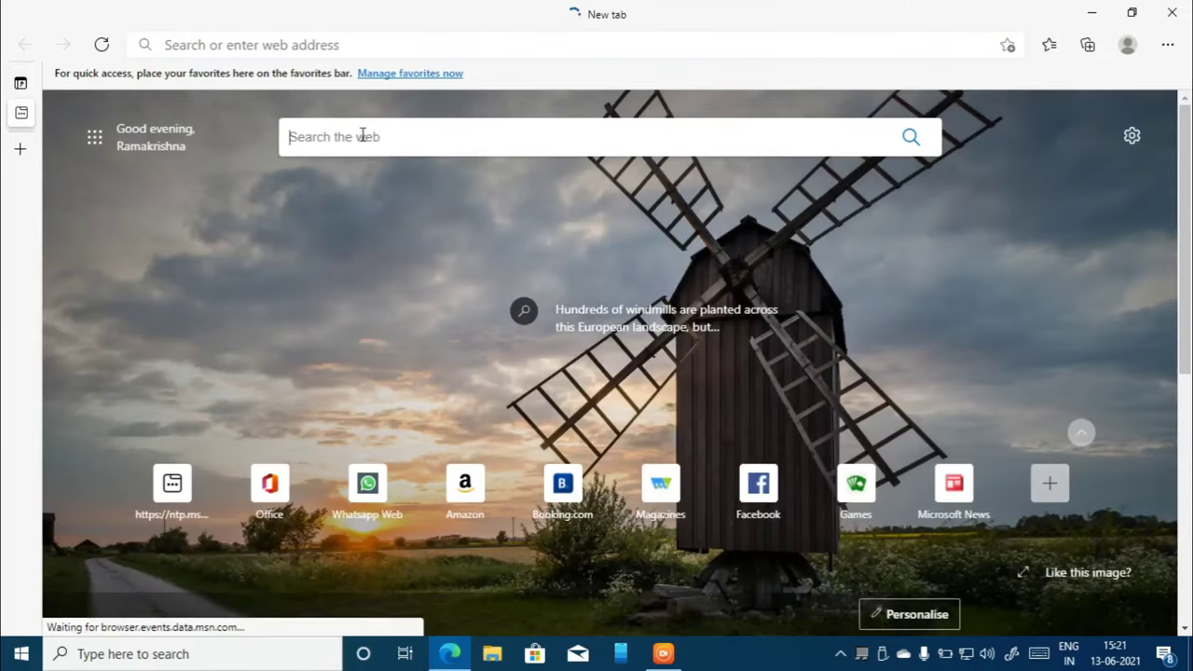
type("ninite")
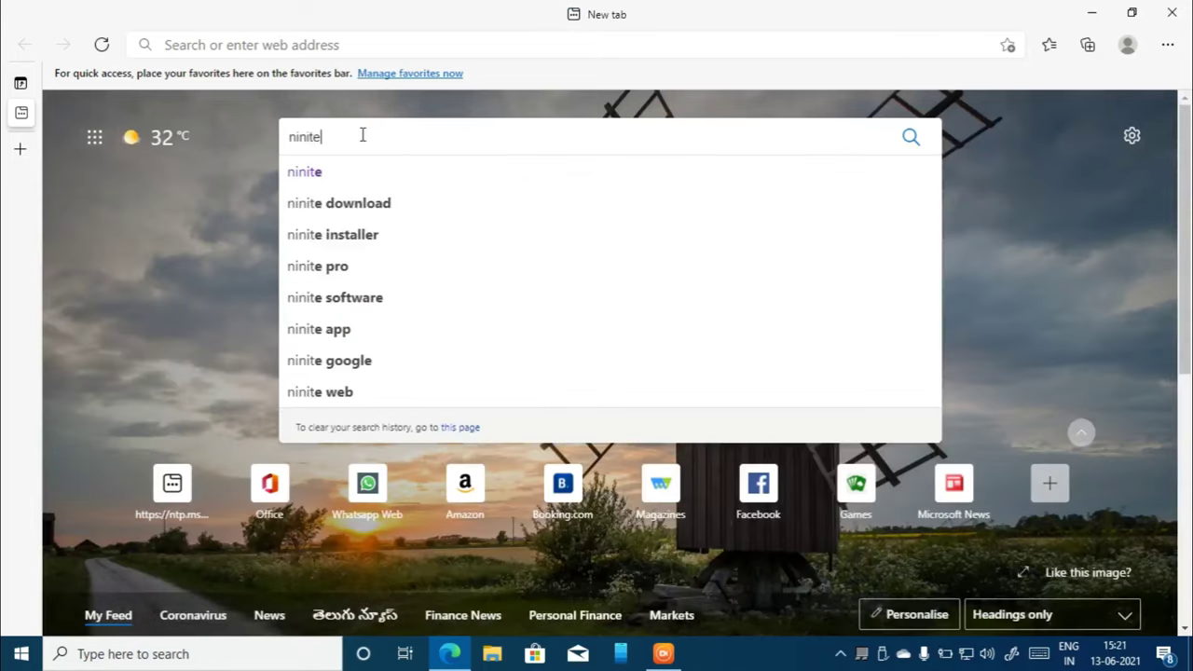
left_click(307, 177)
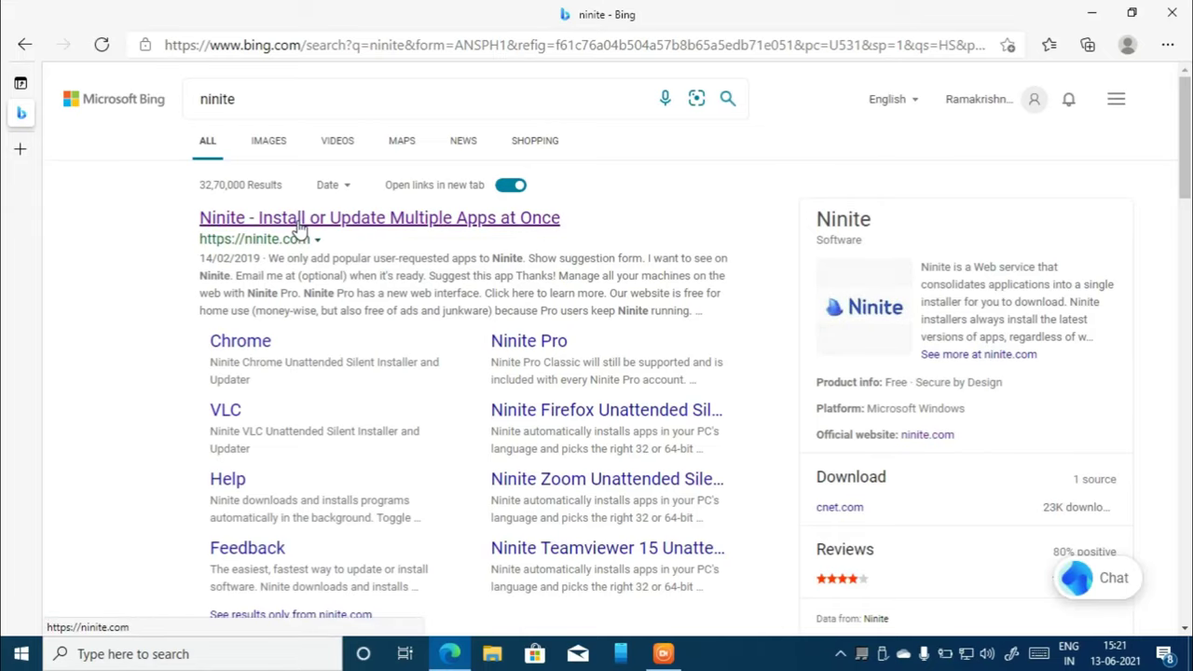
left_click(301, 220)
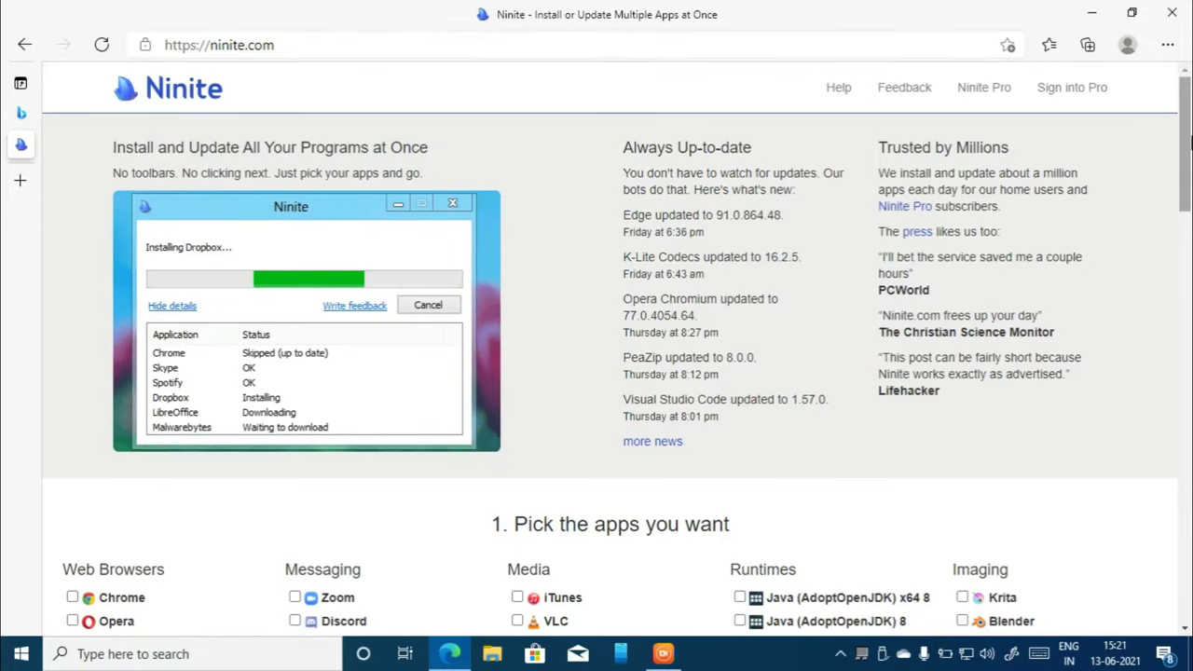
Select Chrome under Web Browsers in the list of apps to install
left_click_drag(1190, 140, 1191, 233)
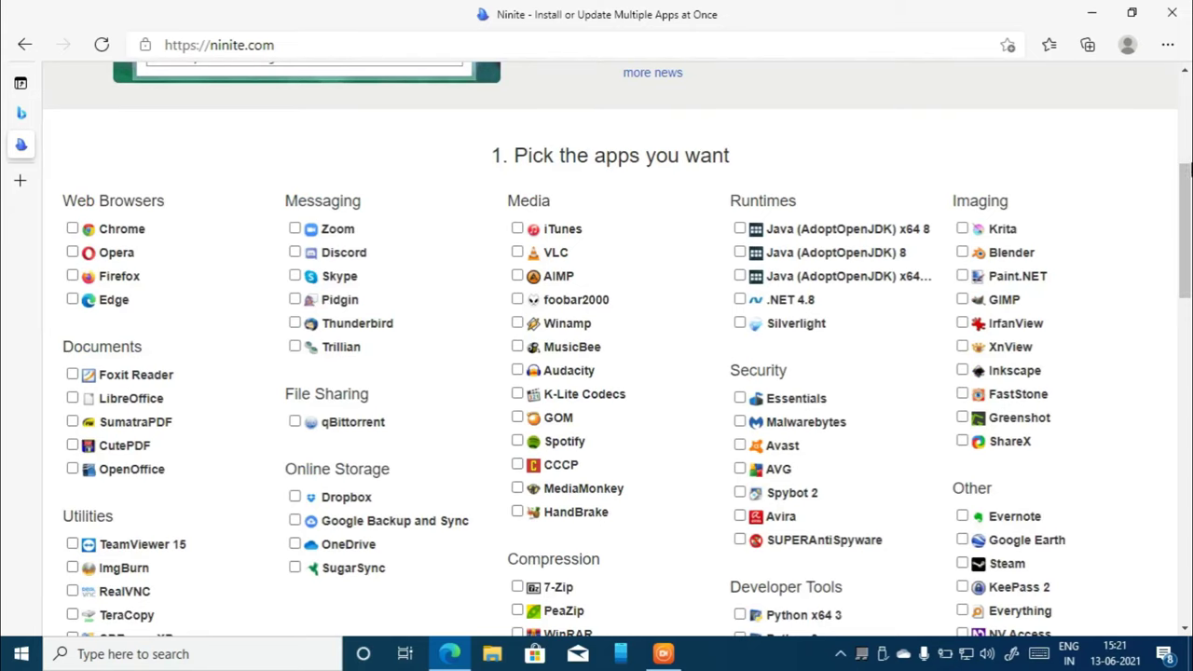
mouse_move(1189, 185)
left_mouse_down()
mouse_move(1189, 316)
mouse_move(1189, 180)
left_mouse_up()
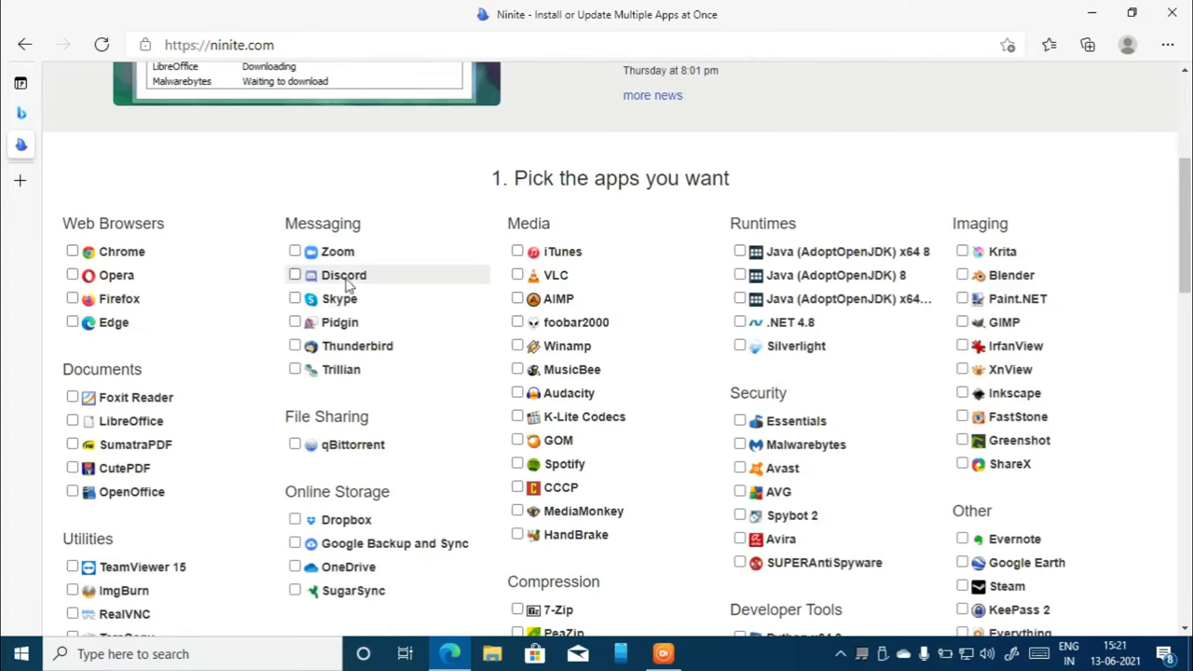
left_click_drag(1184, 252, 1189, 268)
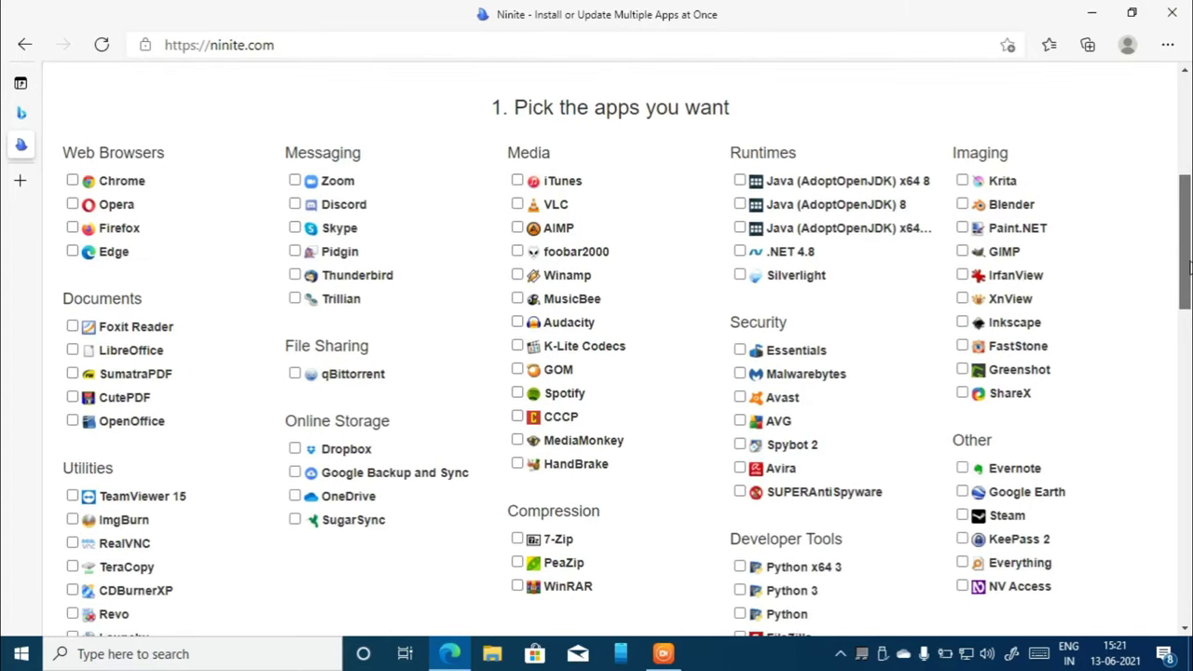
left_click(73, 181)
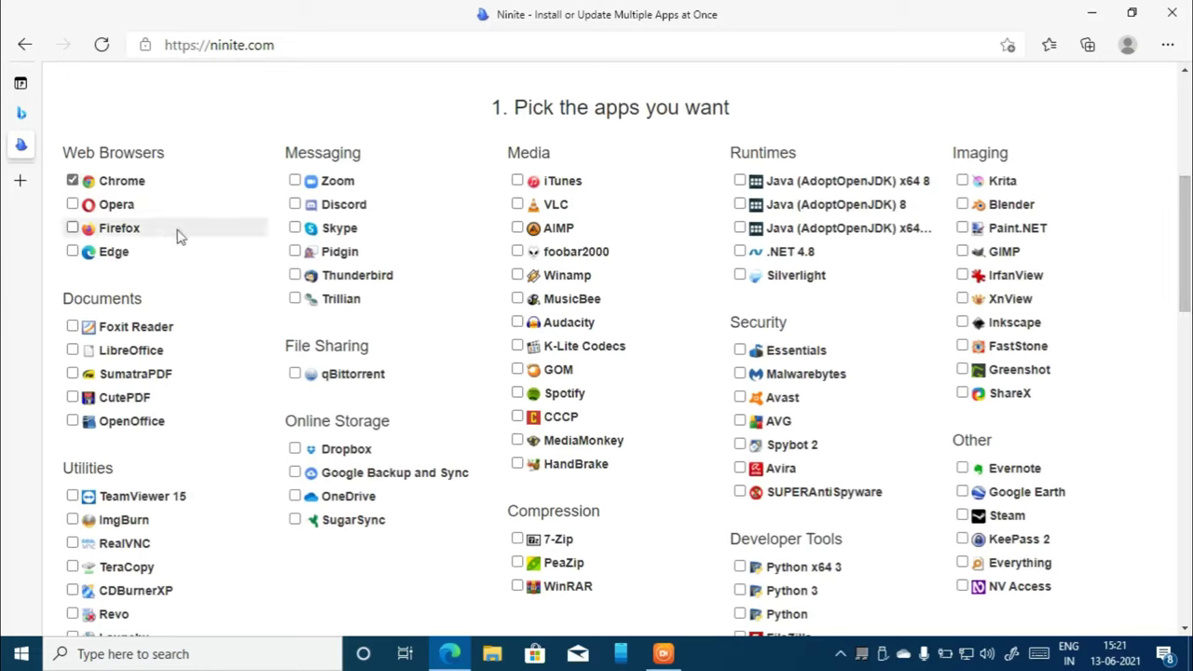
left_click(1092, 13)
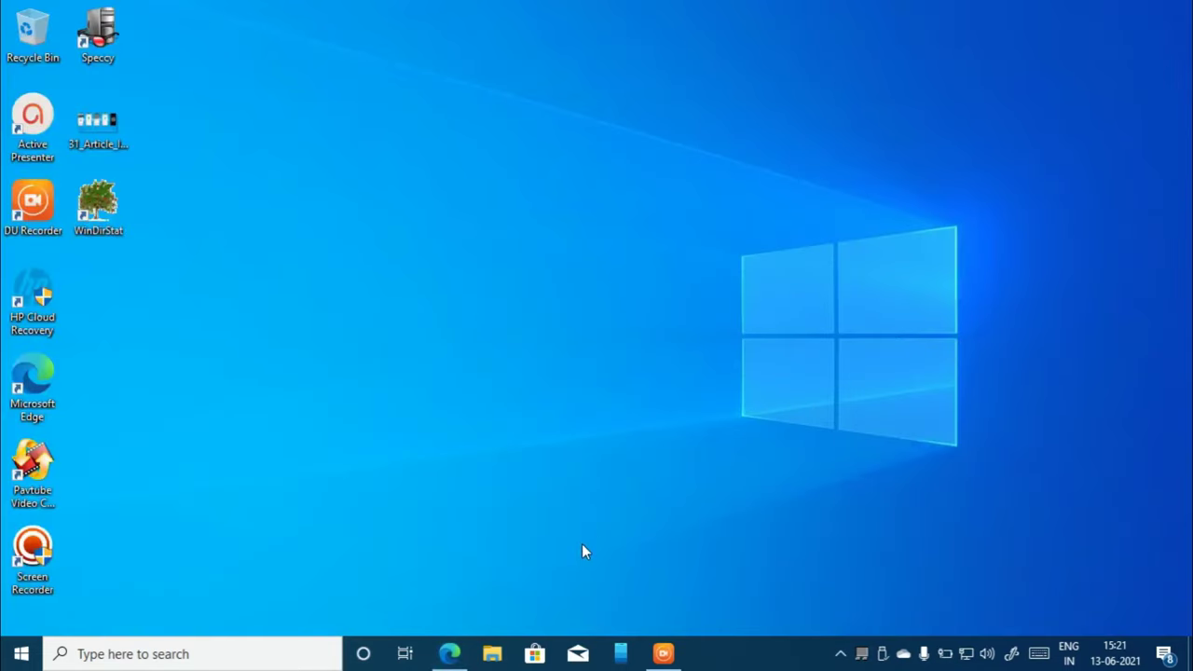
mouse_move(457, 658)
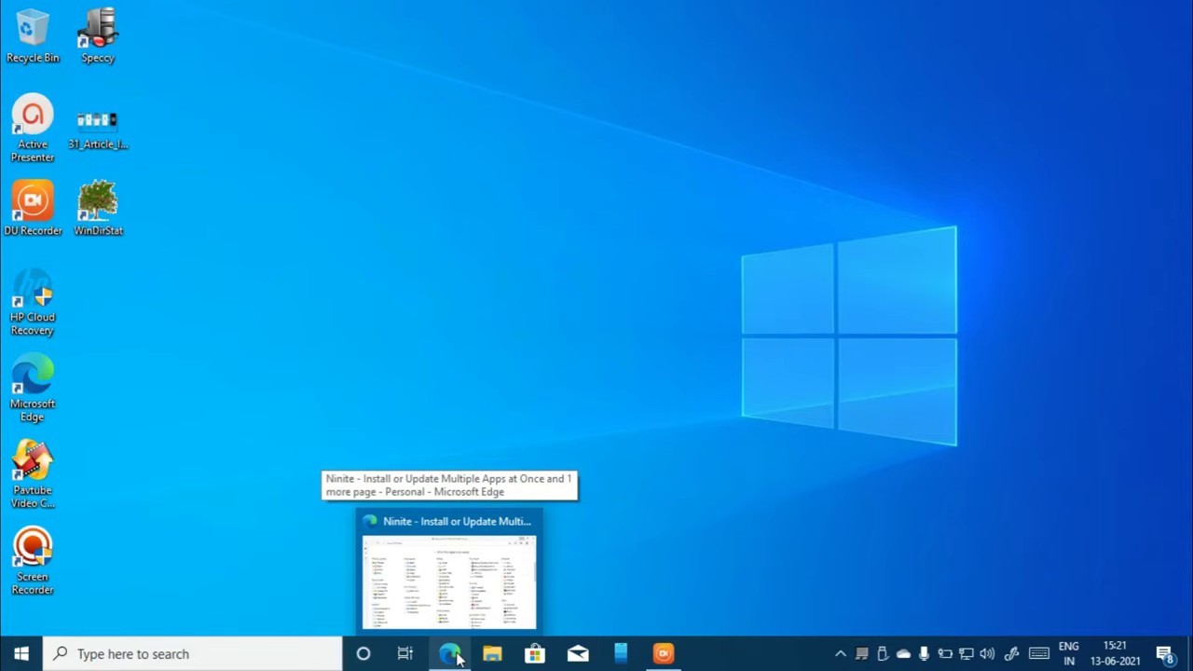
left_click(455, 656)
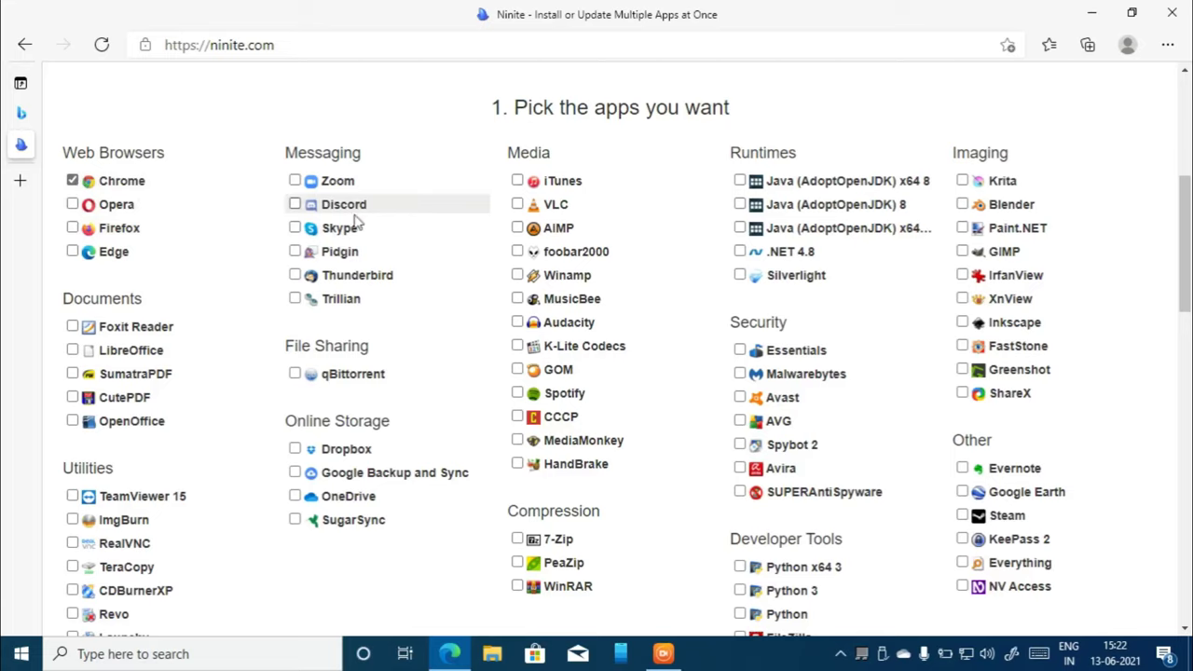
Add VLC and Audacity from Media, Evernote from Other and TeamViewer 15 from Utilities to the app selection
left_click(518, 205)
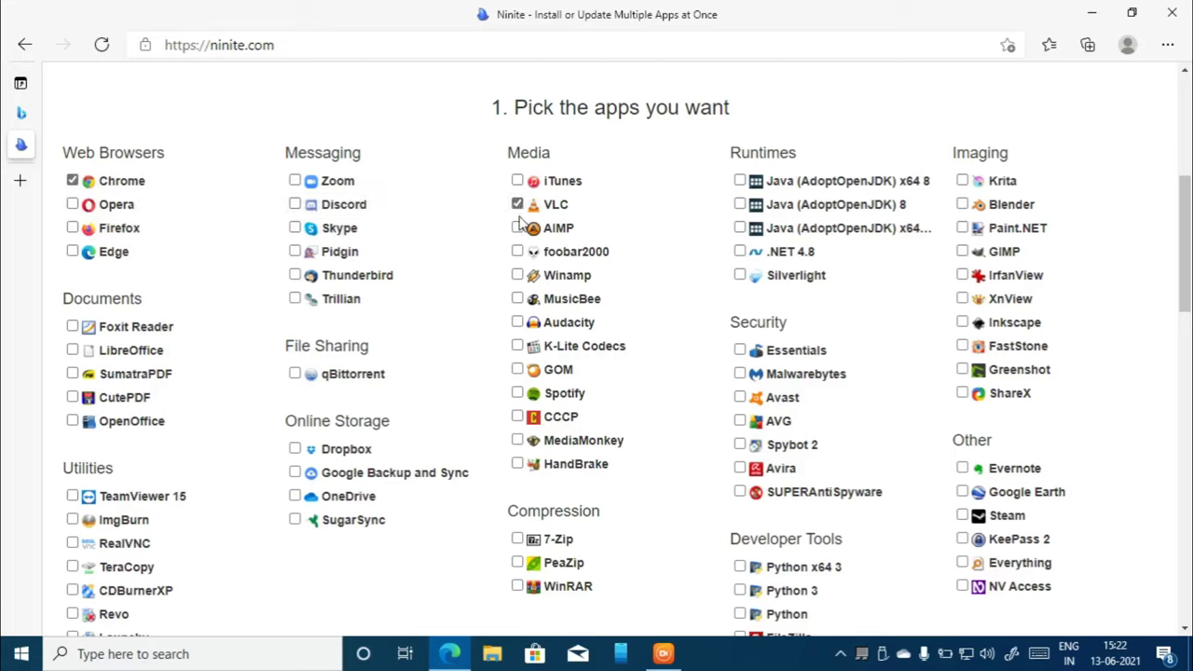
left_click(518, 323)
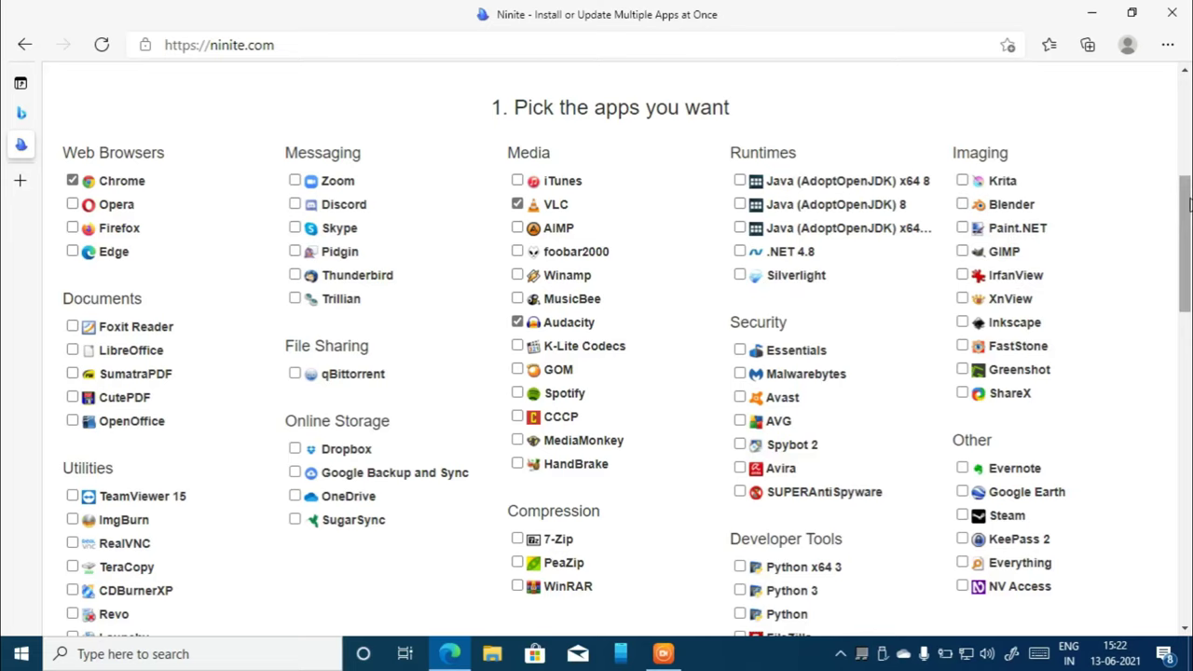
left_click_drag(1186, 204, 1186, 246)
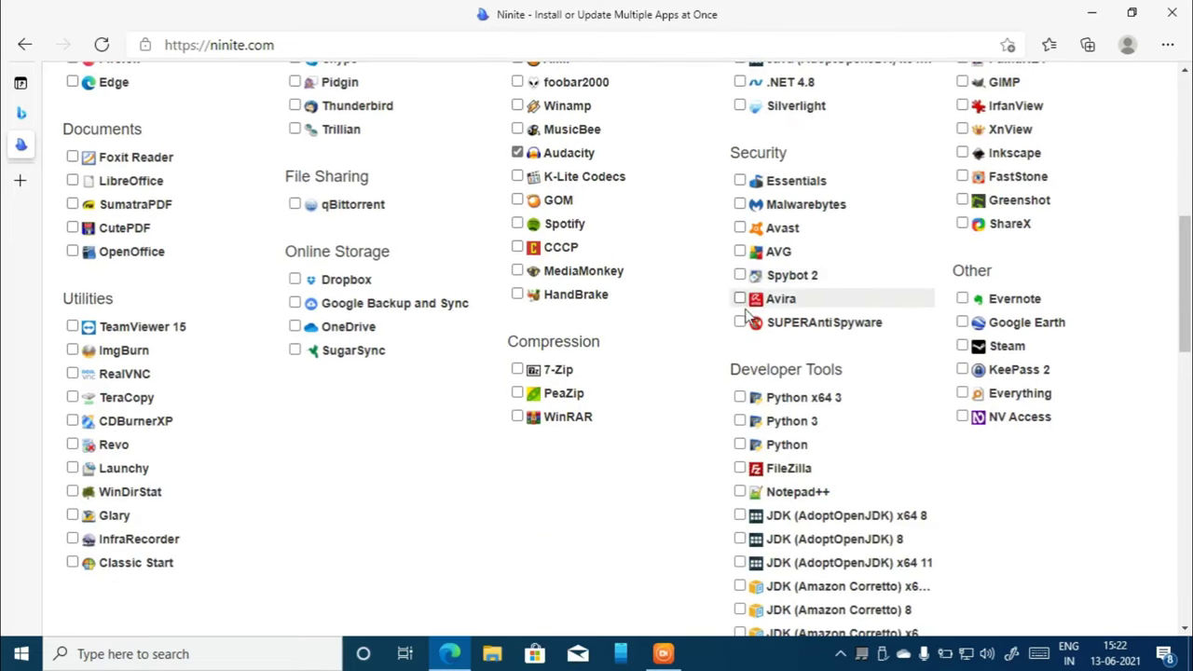
left_click(963, 298)
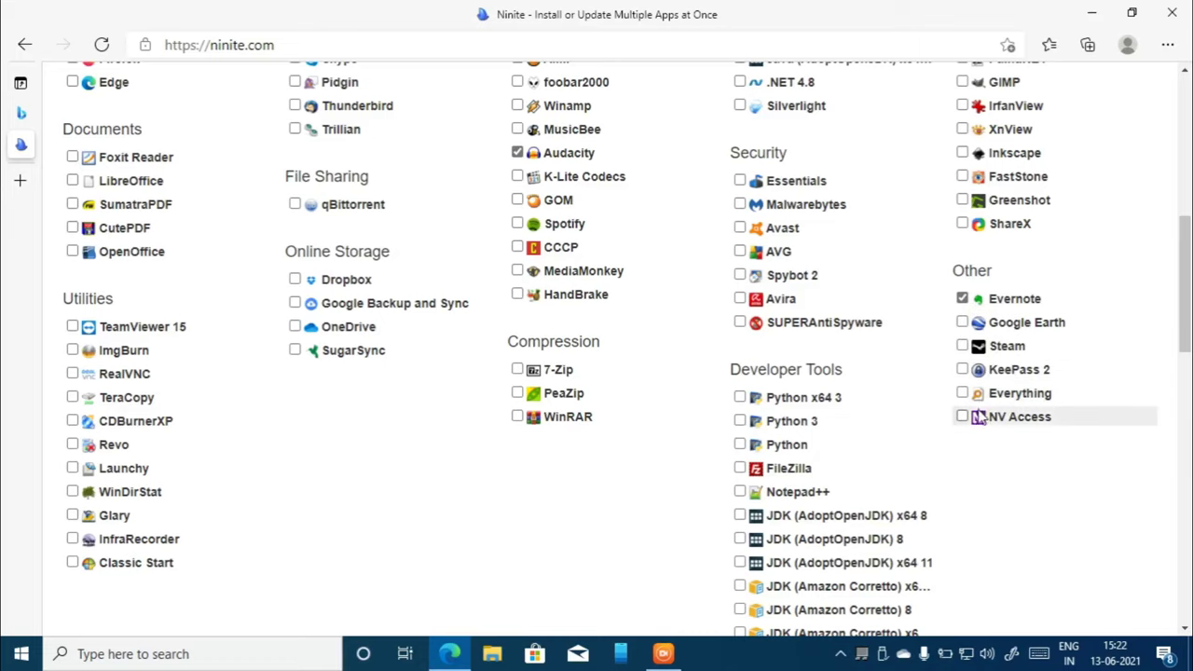
left_click_drag(1188, 322, 1188, 373)
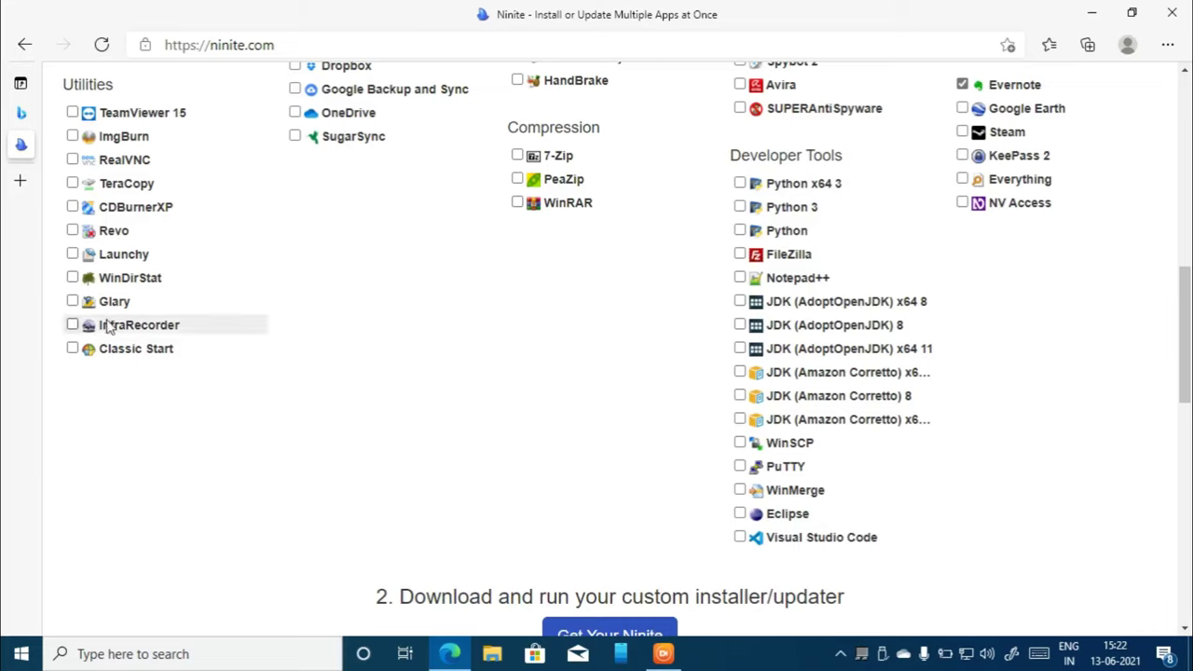
left_click_drag(1187, 366, 1187, 339)
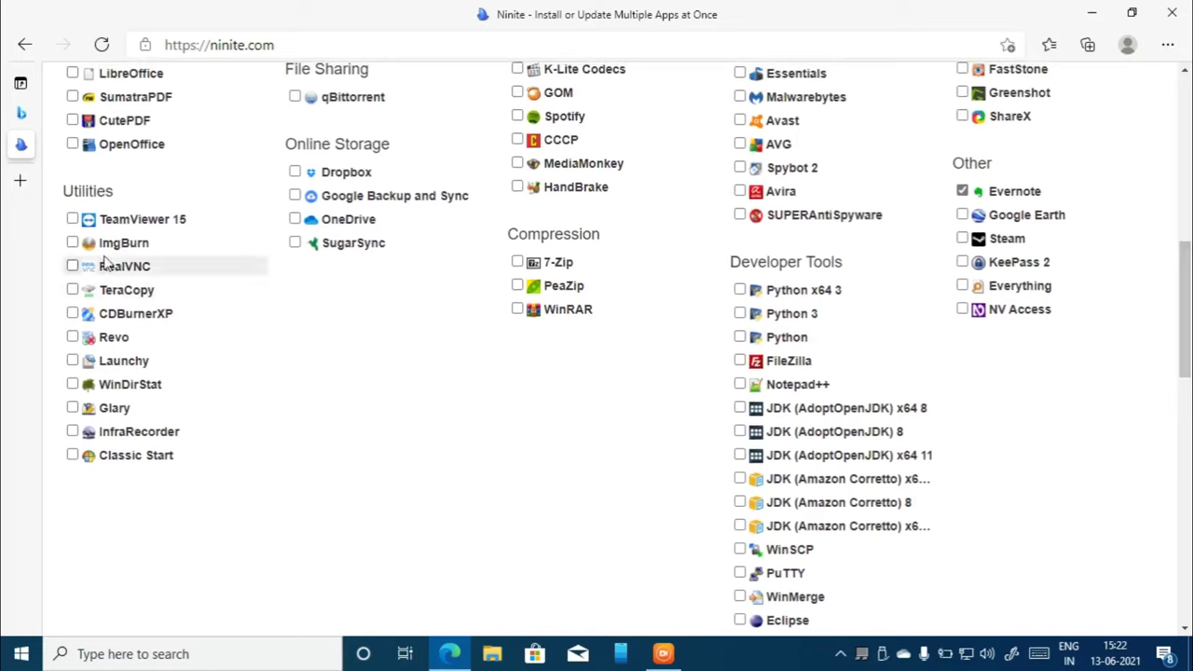
left_click(73, 219)
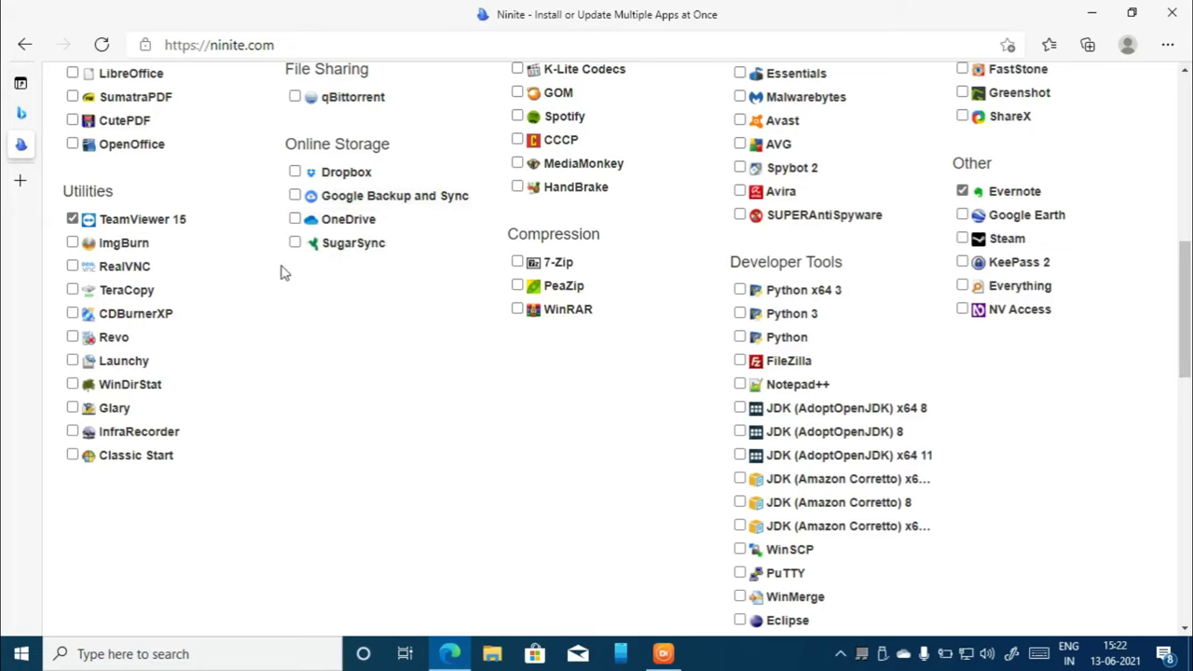
Review the selected apps and download the custom Ninite installer for them
left_click_drag(1186, 336, 1186, 291)
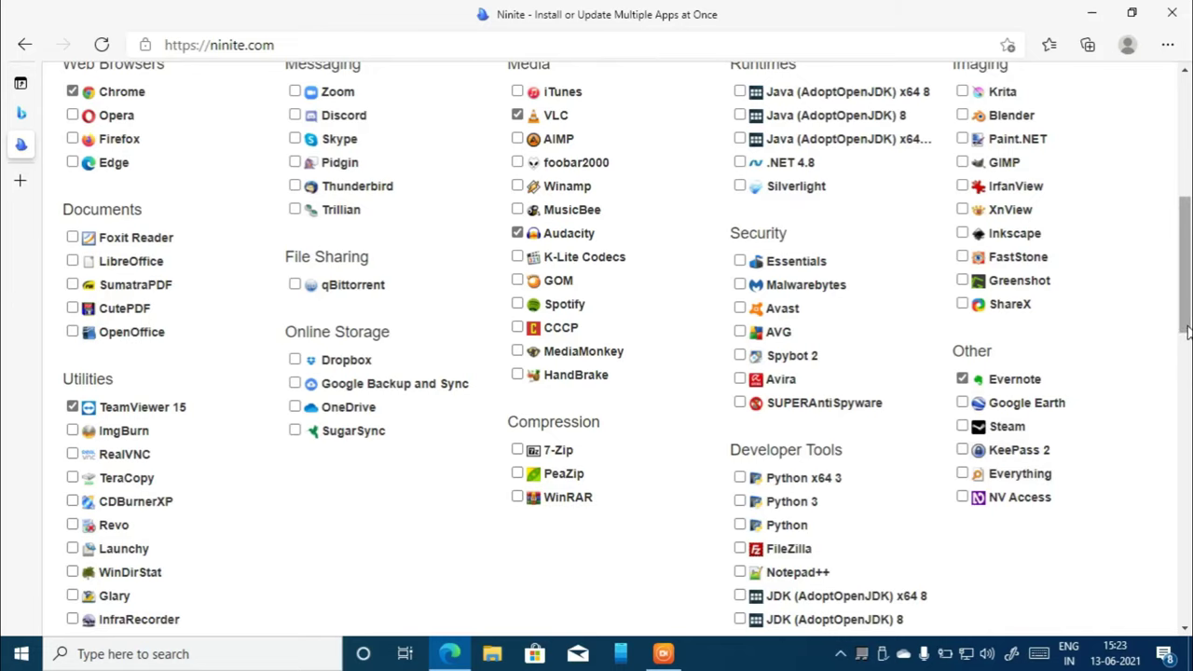
left_click_drag(1186, 321, 1186, 303)
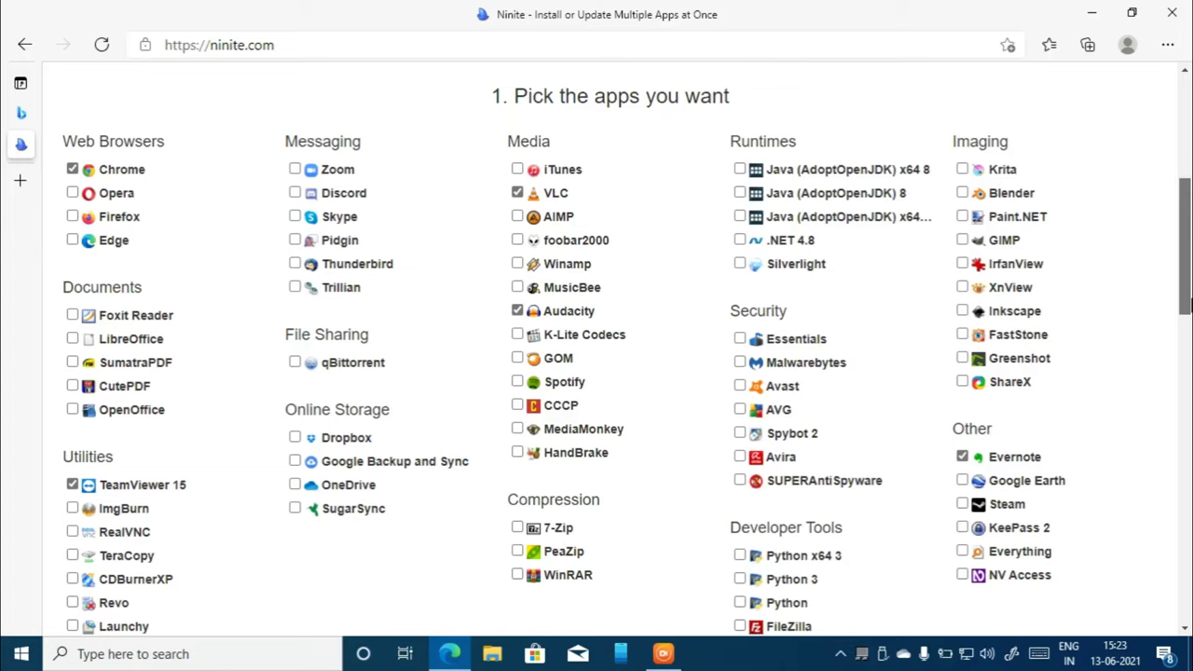
mouse_move(1186, 303)
left_mouse_down()
mouse_move(1188, 424)
mouse_move(1187, 304)
left_mouse_up()
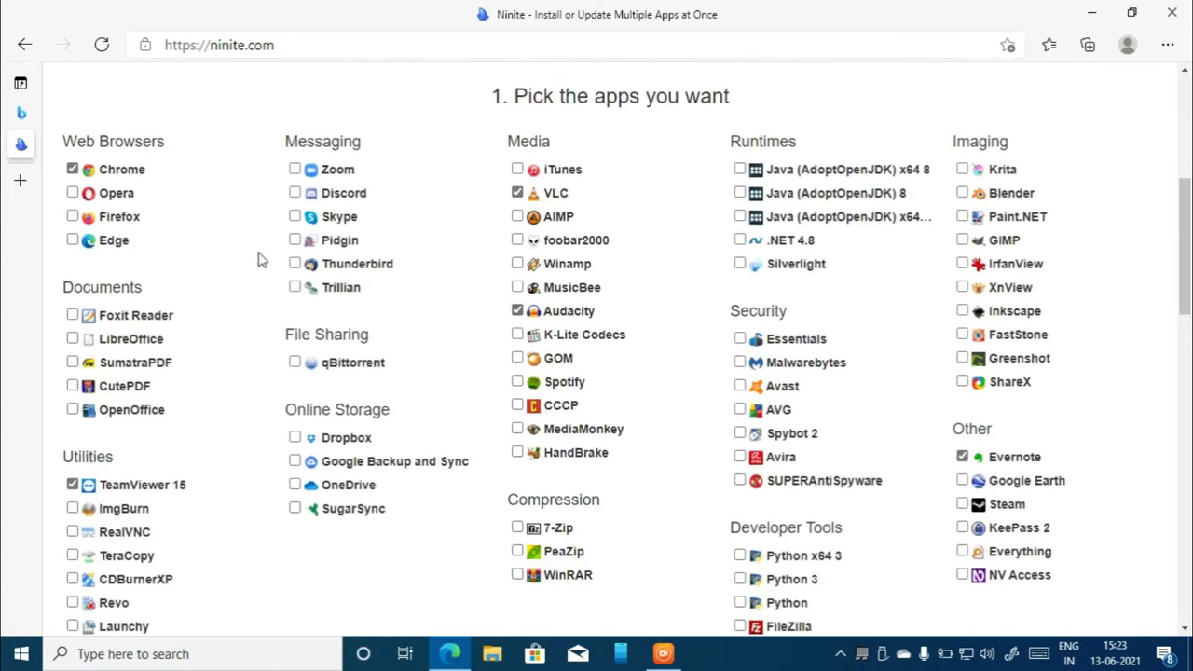
left_click_drag(1187, 226, 1188, 355)
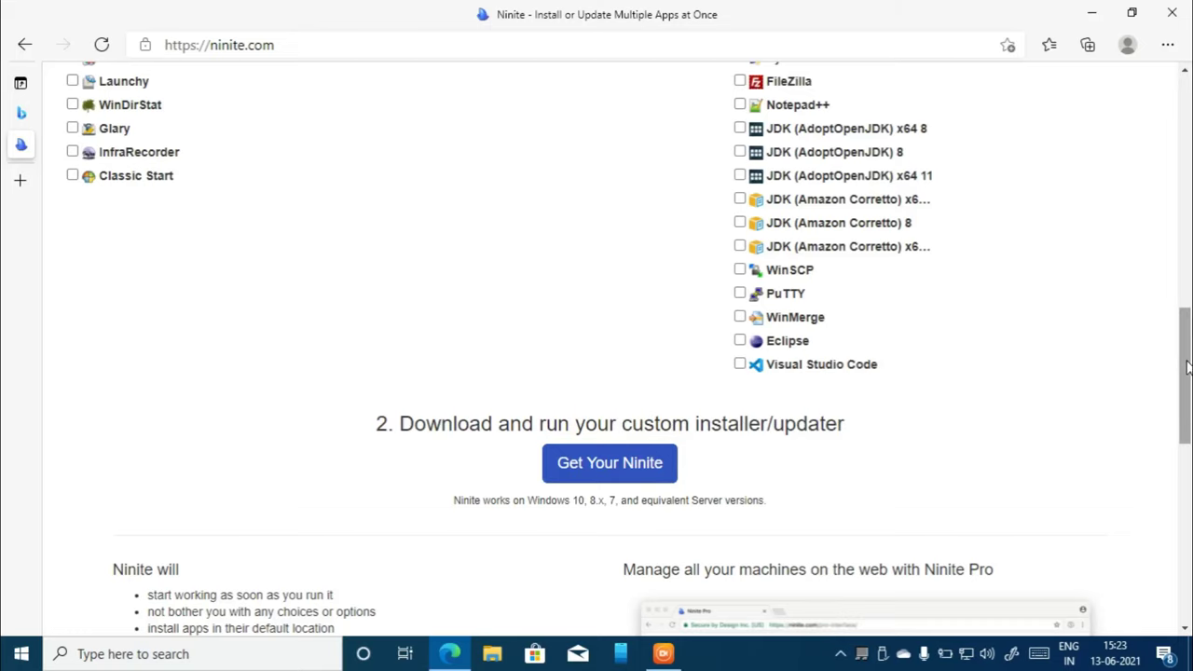
mouse_move(1188, 367)
left_mouse_down()
mouse_move(1188, 234)
mouse_move(1188, 365)
left_mouse_up()
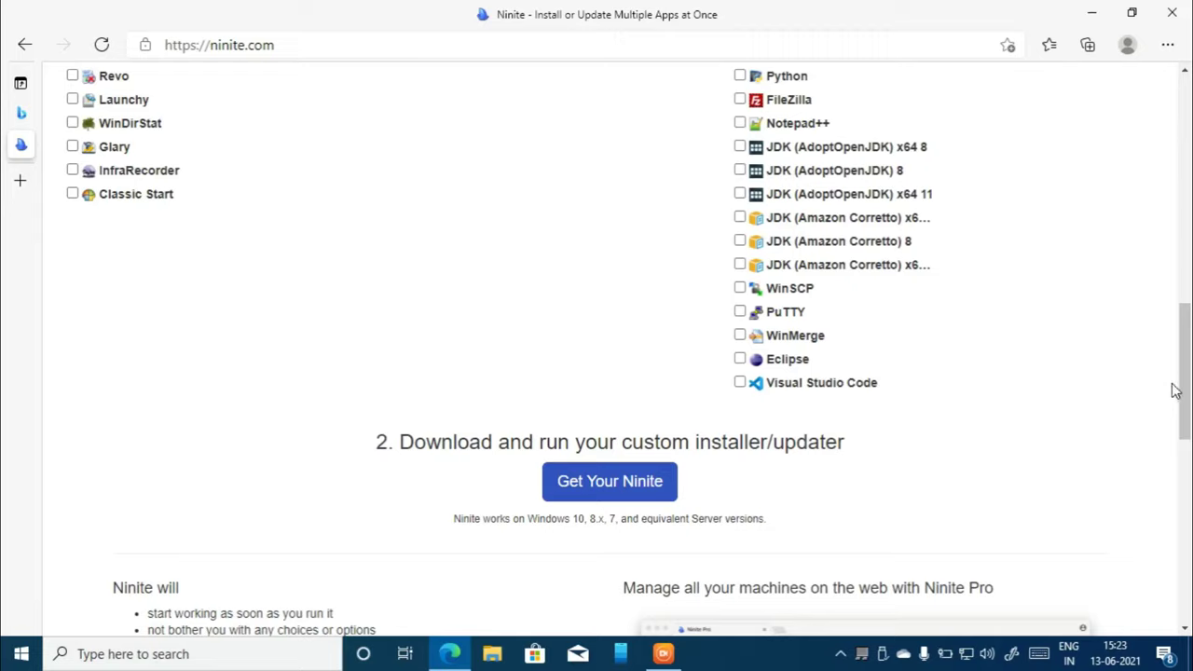
left_click(612, 492)
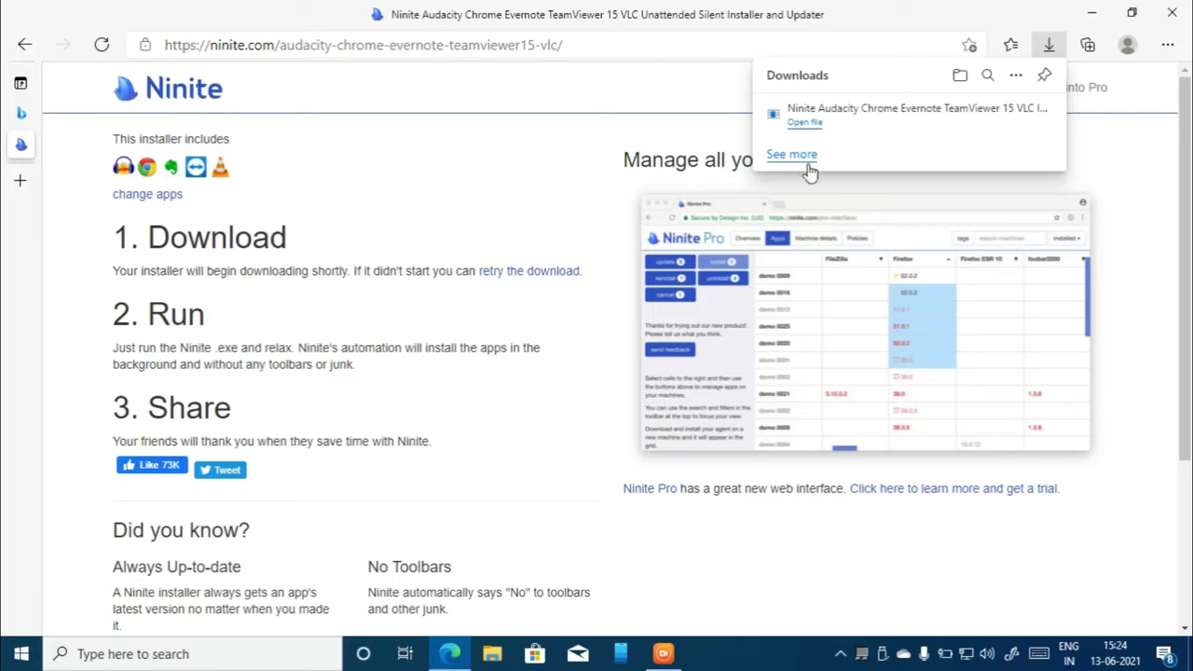
Show the downloaded Ninite installer in its folder and run it
mouse_move(954, 120)
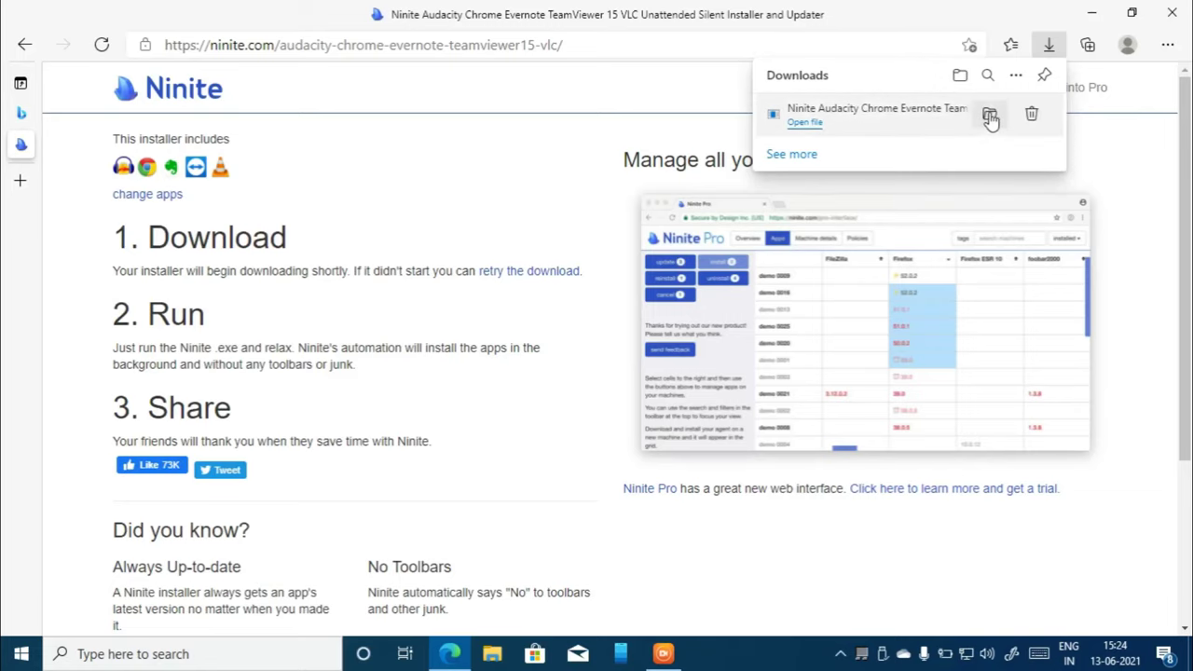
left_click(990, 115)
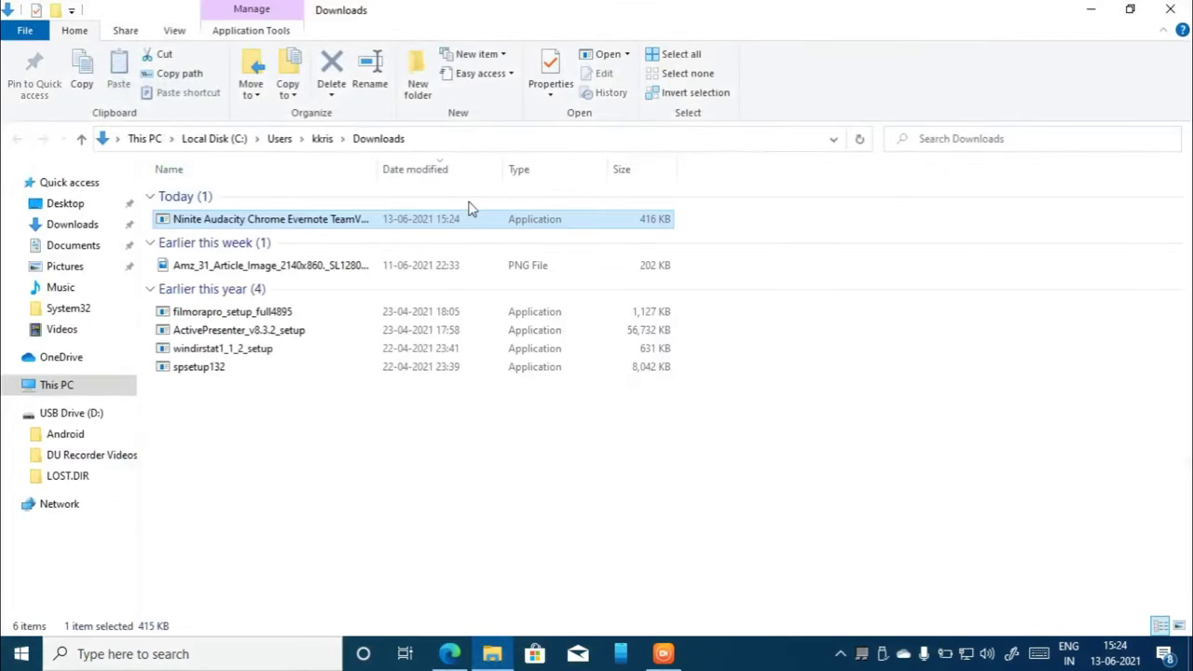
left_click(283, 222)
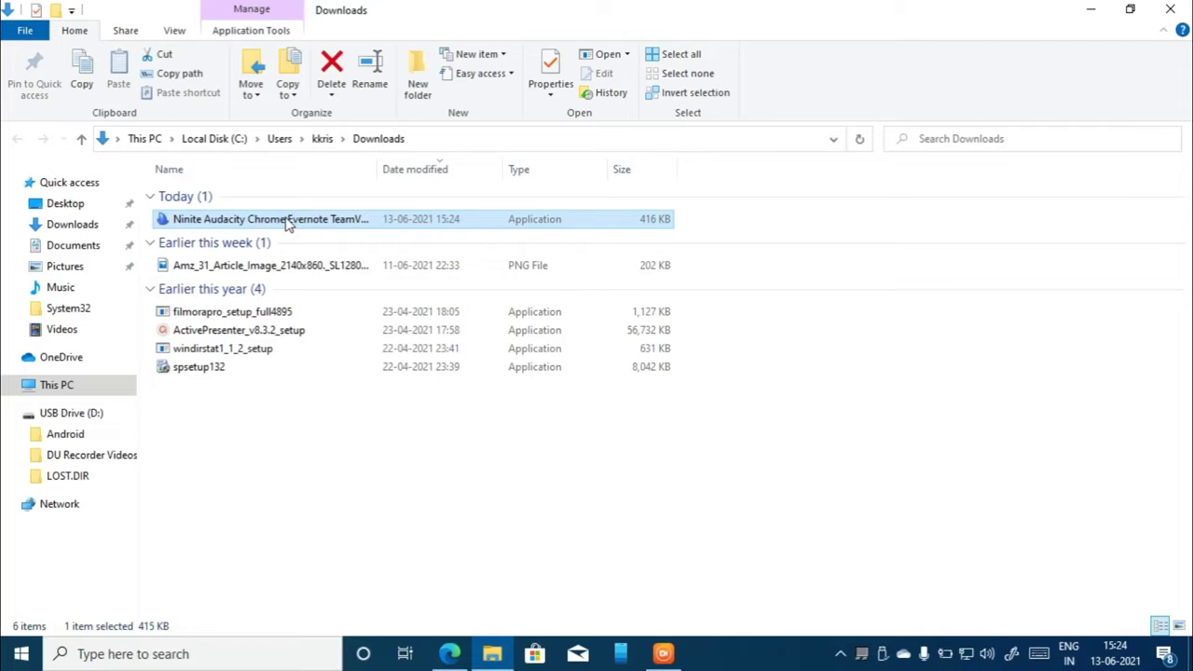
right_click(287, 224)
left_click(328, 252)
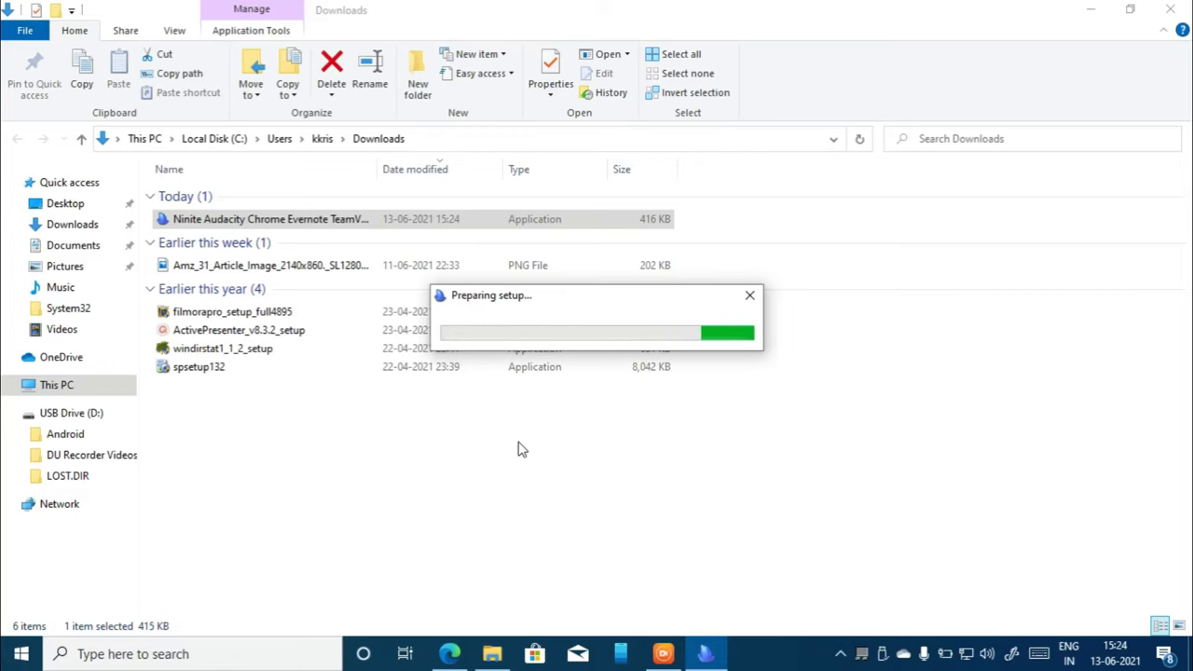
Close the Downloads folder, minimise the browser and show the per-app details of the Ninite installation
left_click(1171, 9)
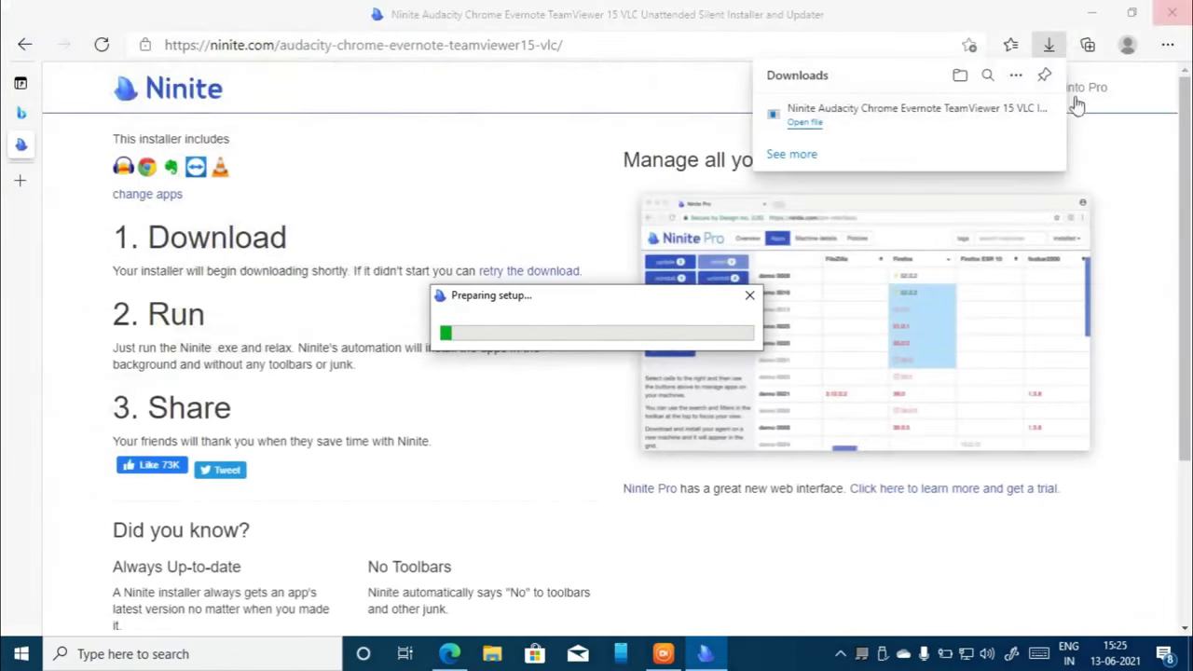
left_click(1092, 13)
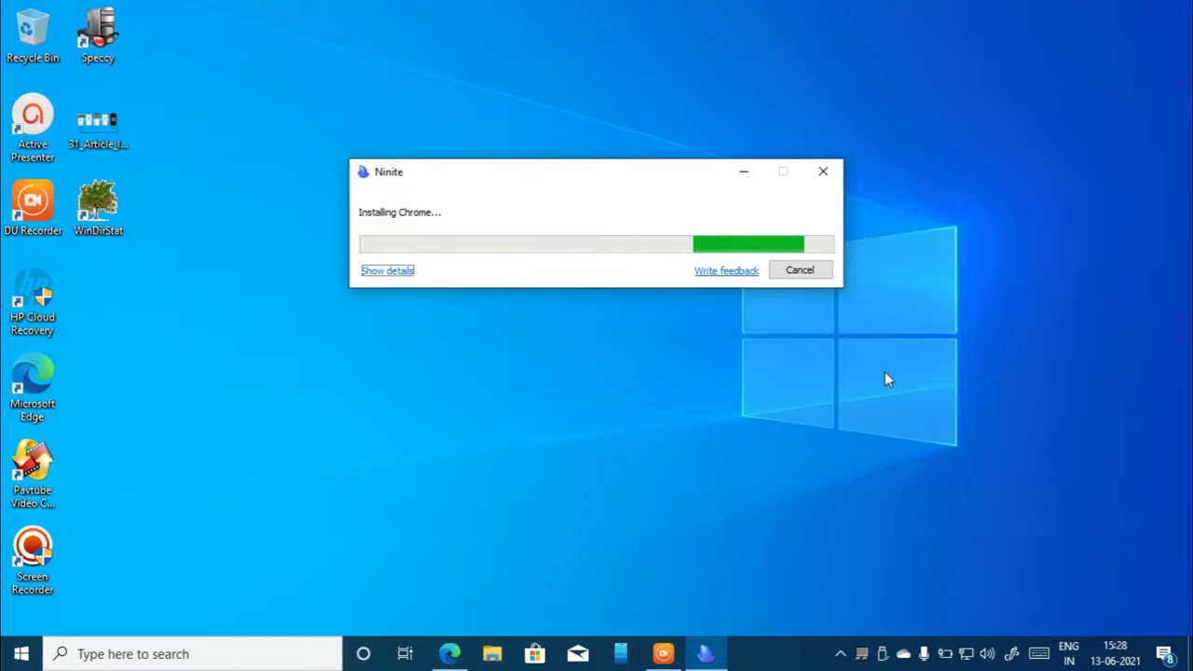
left_click(388, 271)
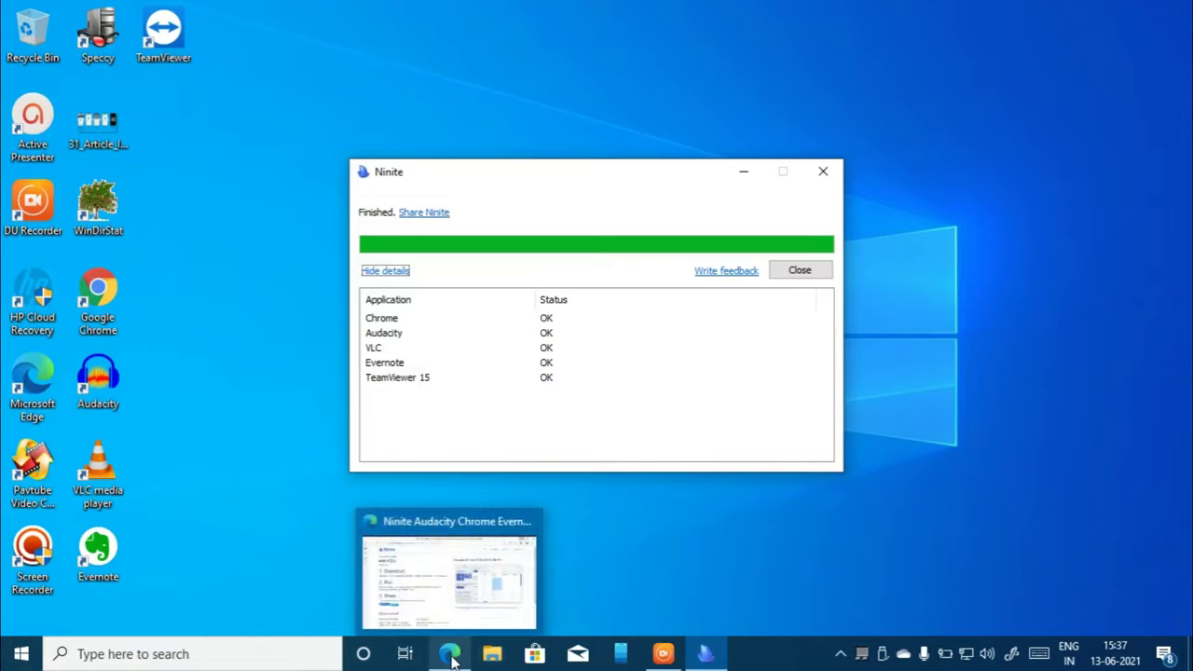
Return to the Ninite download page in Edge and read through its "Did you know?" section
left_click(513, 527)
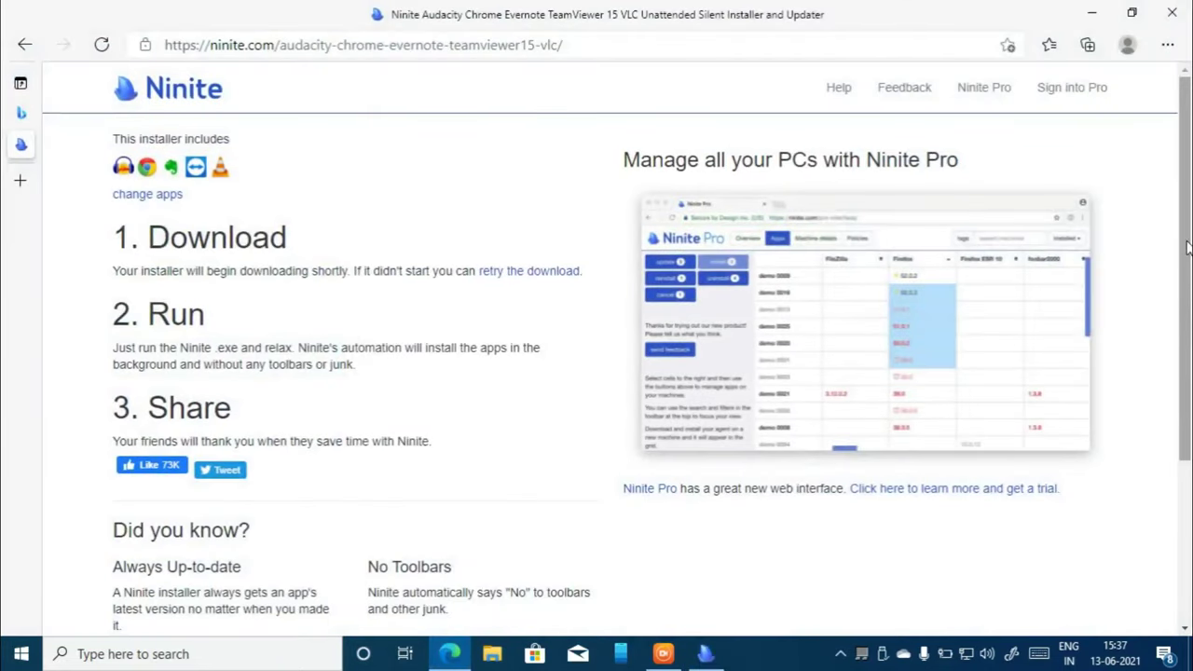
left_click_drag(1187, 244, 1190, 206)
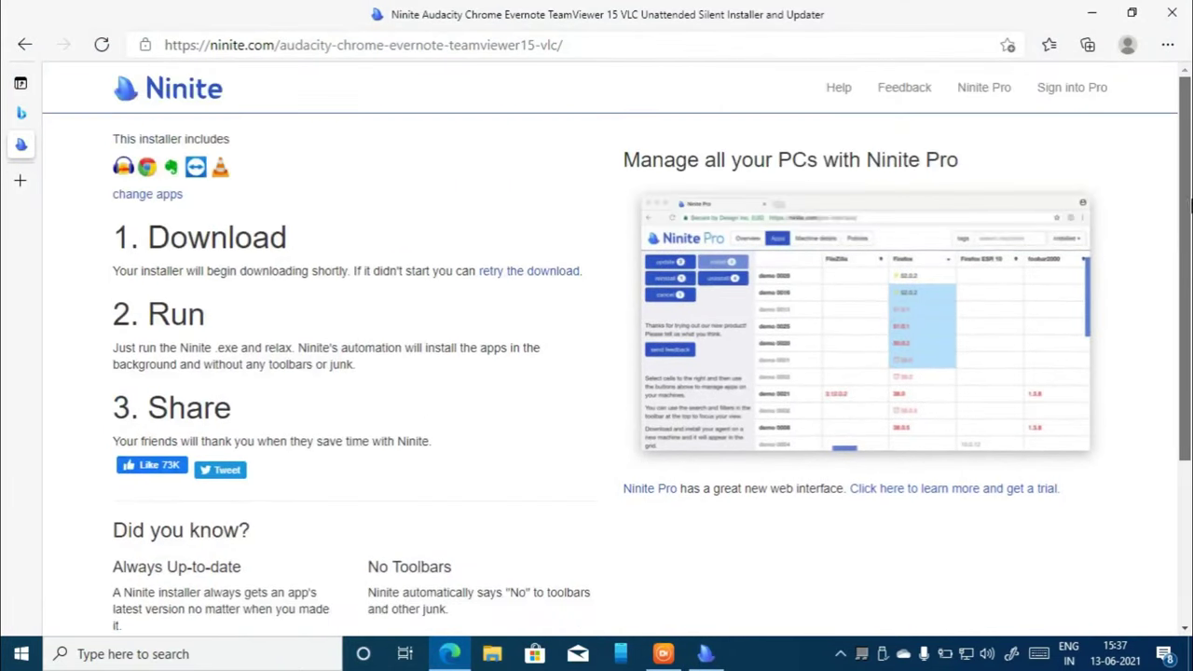
left_click_drag(1190, 145, 1190, 447)
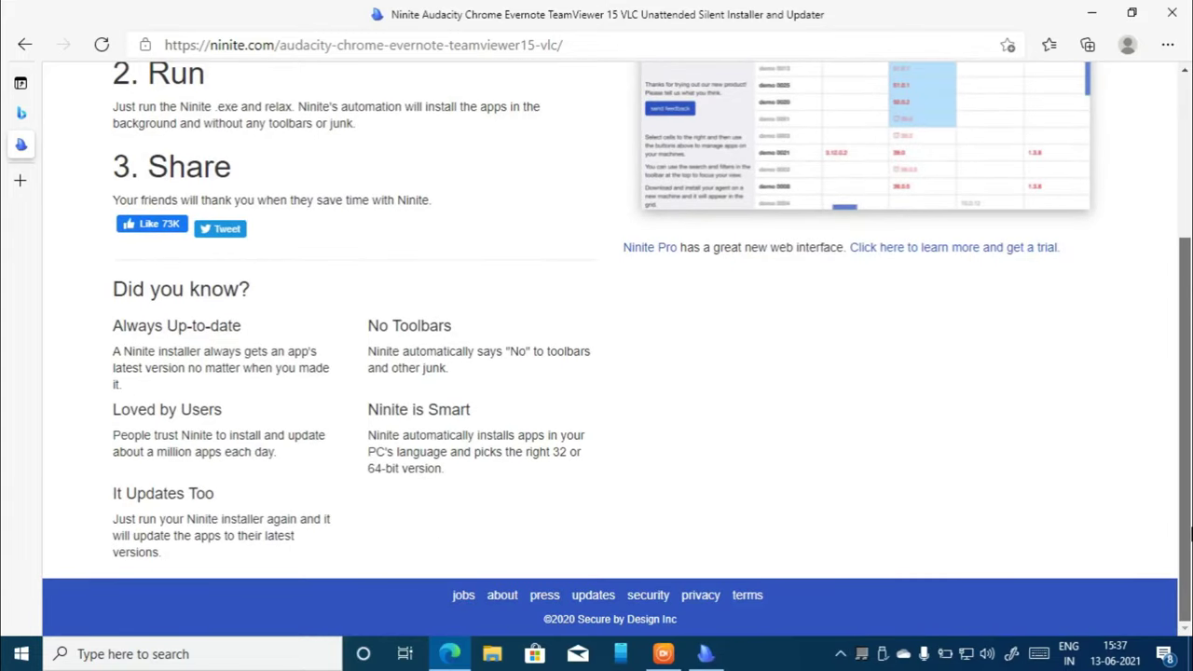
Go back to the Ninite home page and look through its introduction, app list and the section on organizations using Ninite Pro
left_click_drag(1191, 531, 1191, 373)
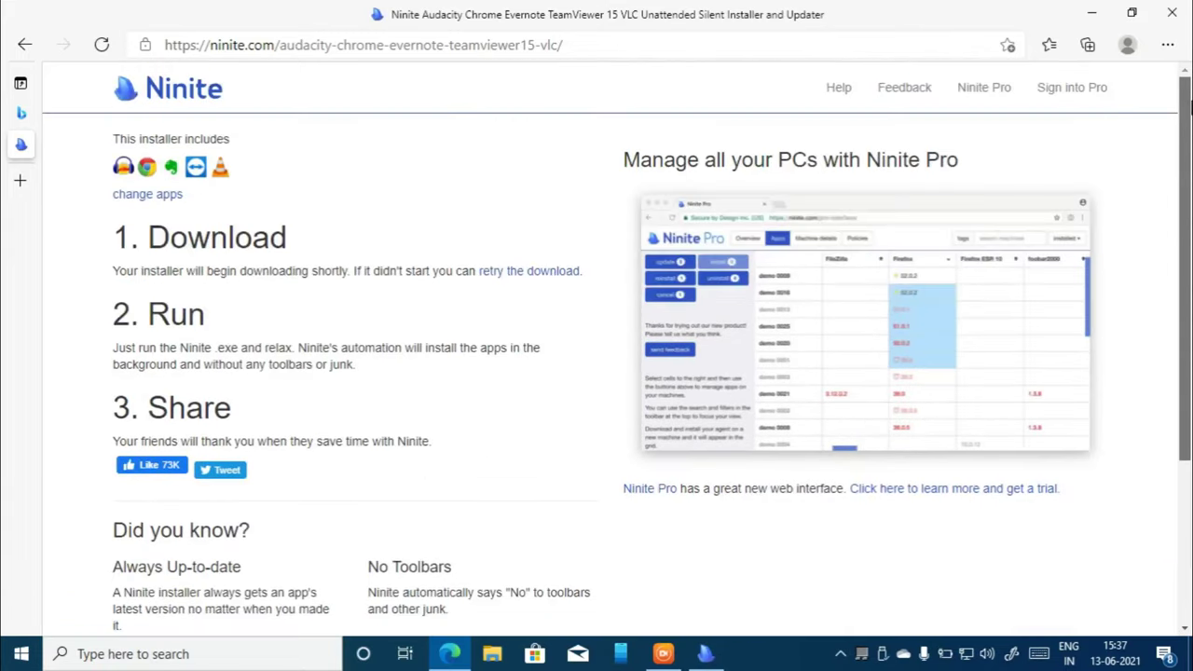
left_click(24, 47)
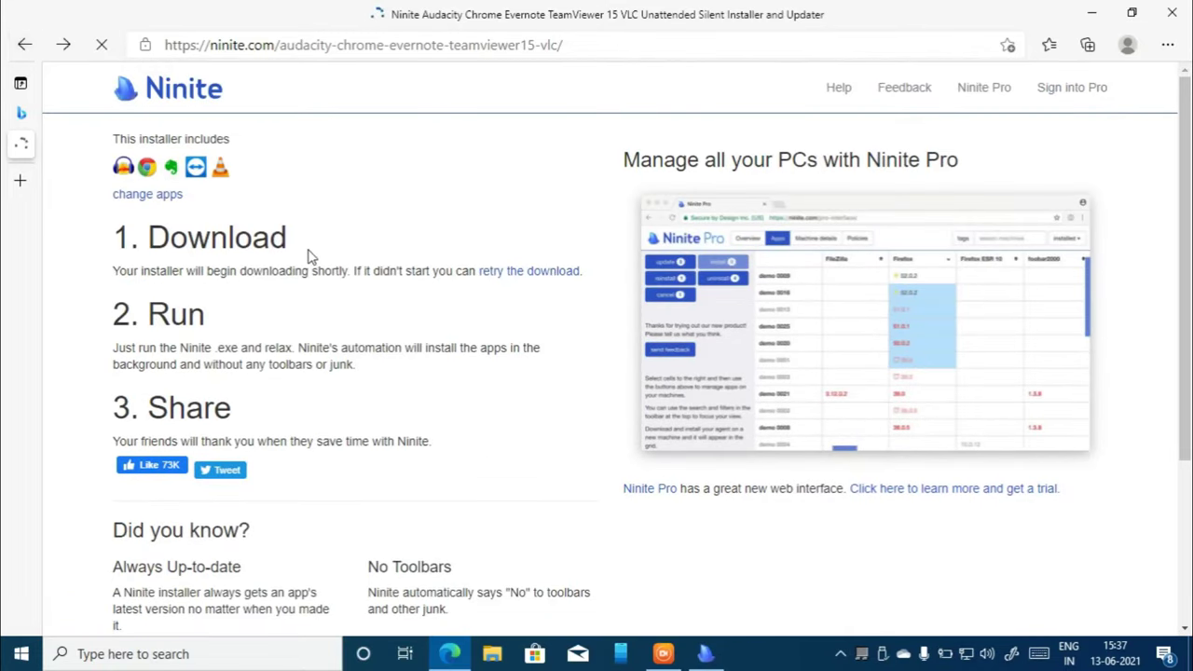
left_click(1189, 285)
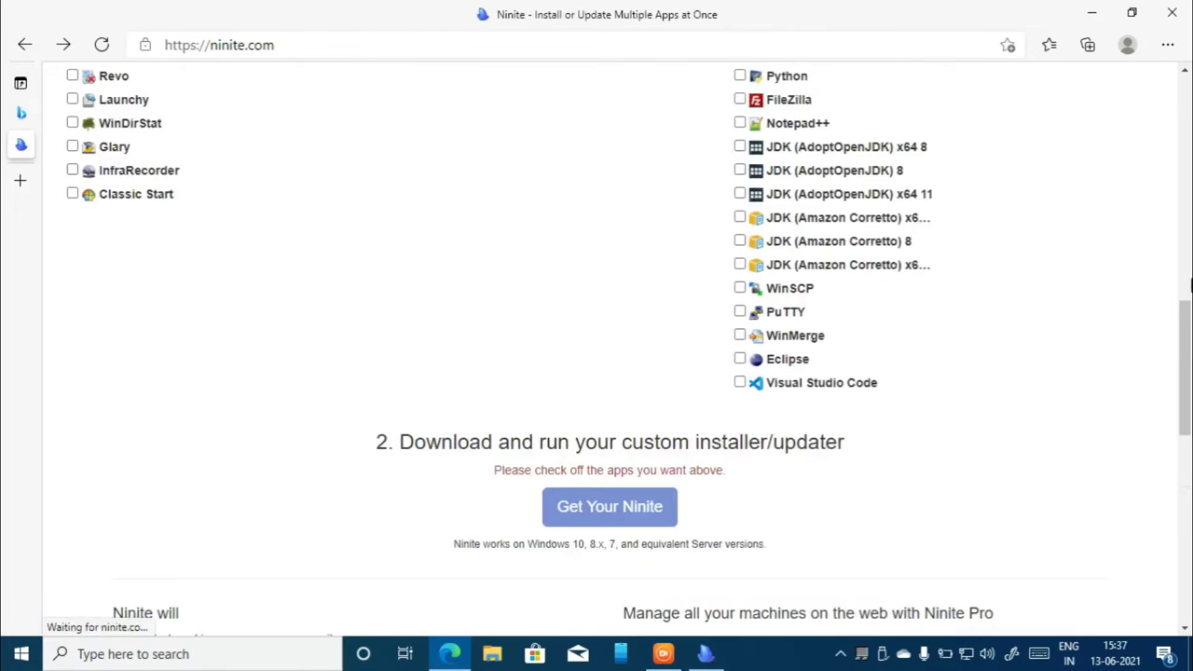
scroll(1191, 317, "up", 3)
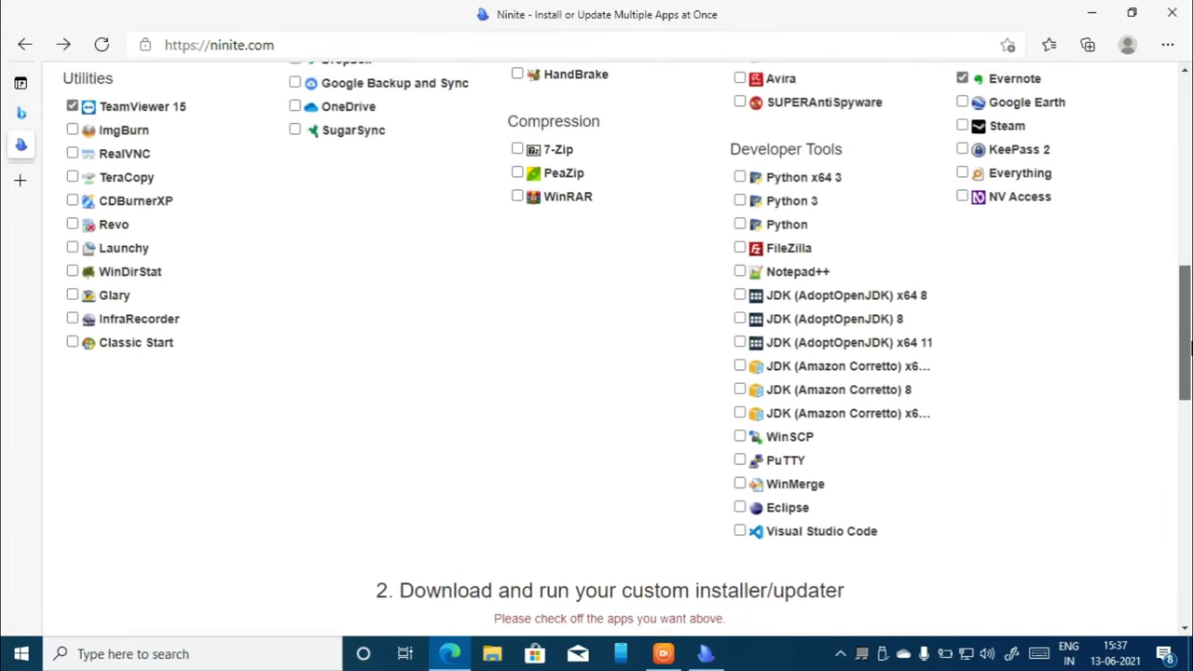
left_click_drag(1191, 347, 1191, 137)
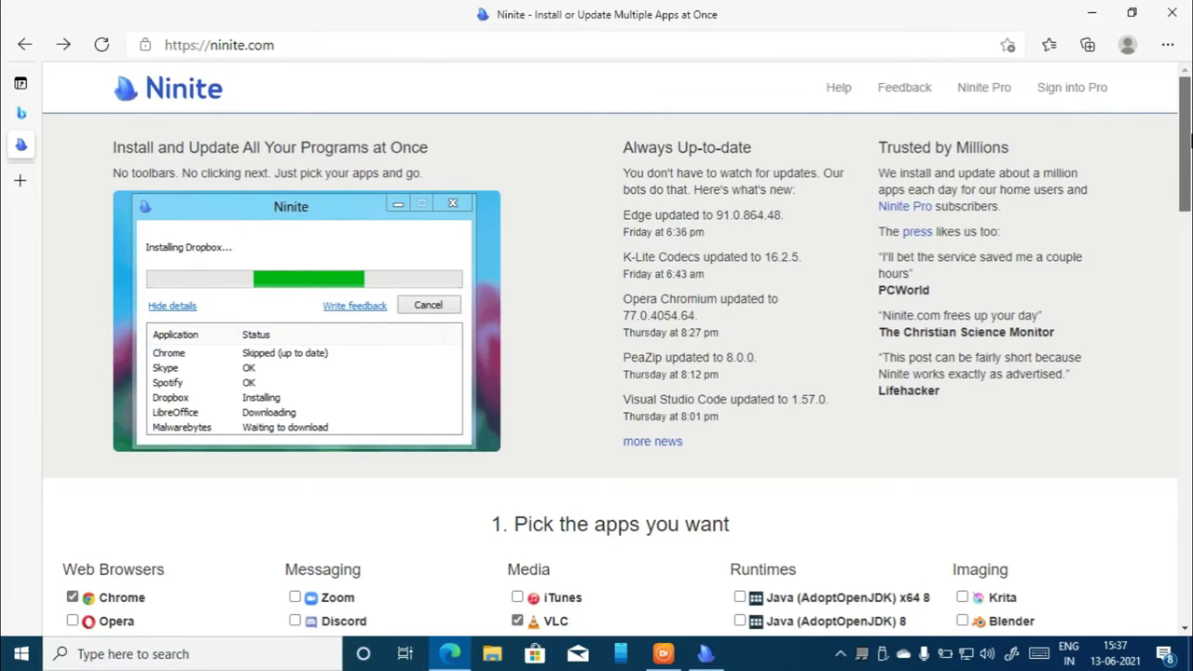
left_click_drag(1191, 161, 1138, 574)
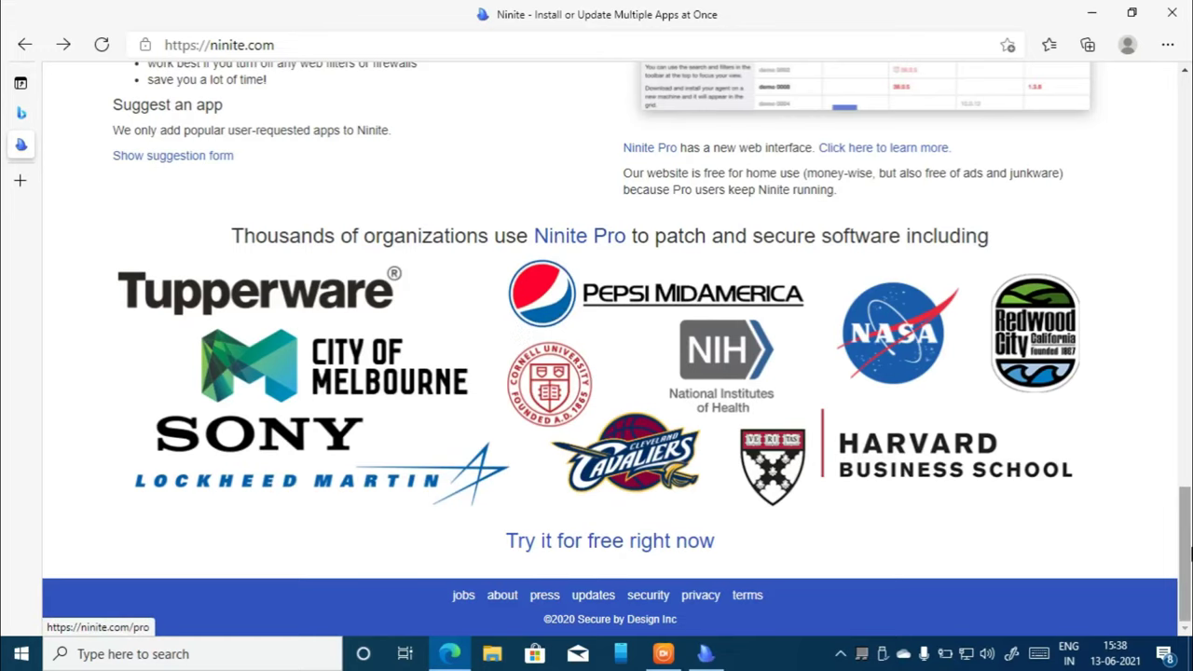
left_click_drag(1188, 554, 1186, 123)
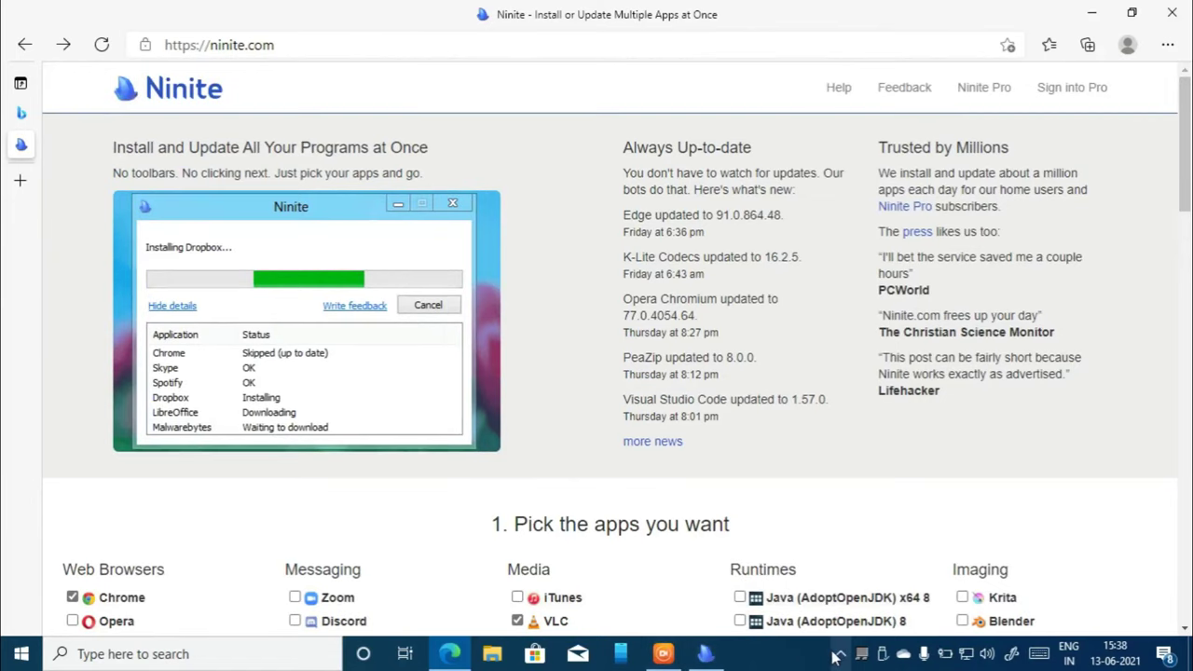
left_click(663, 653)
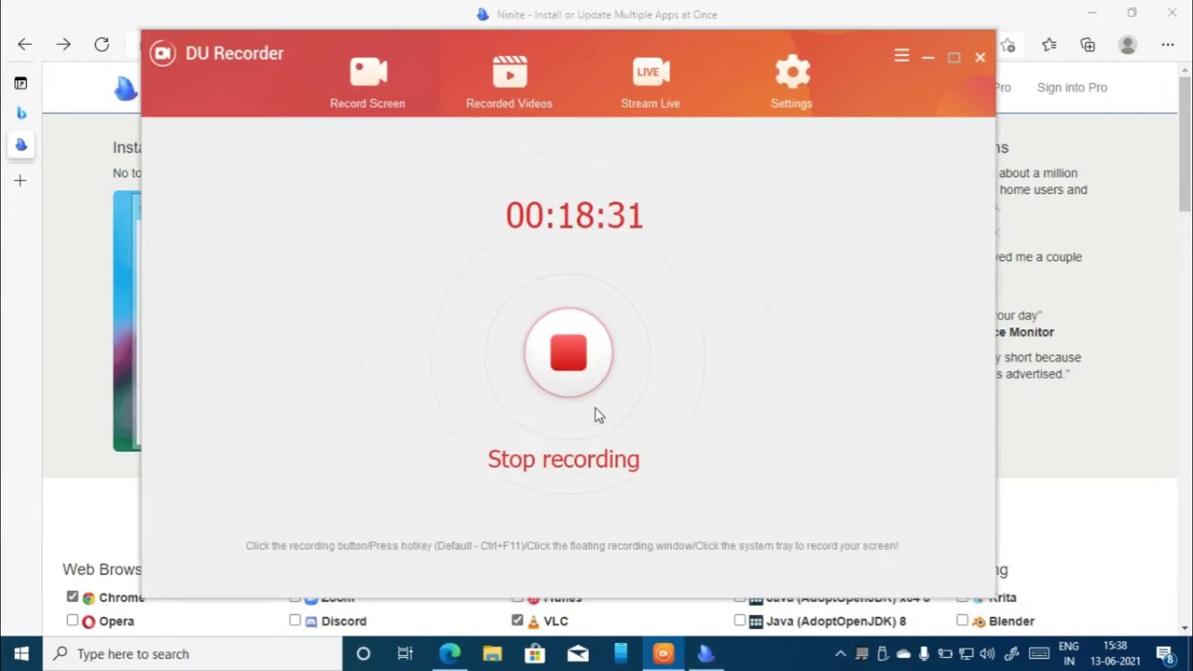